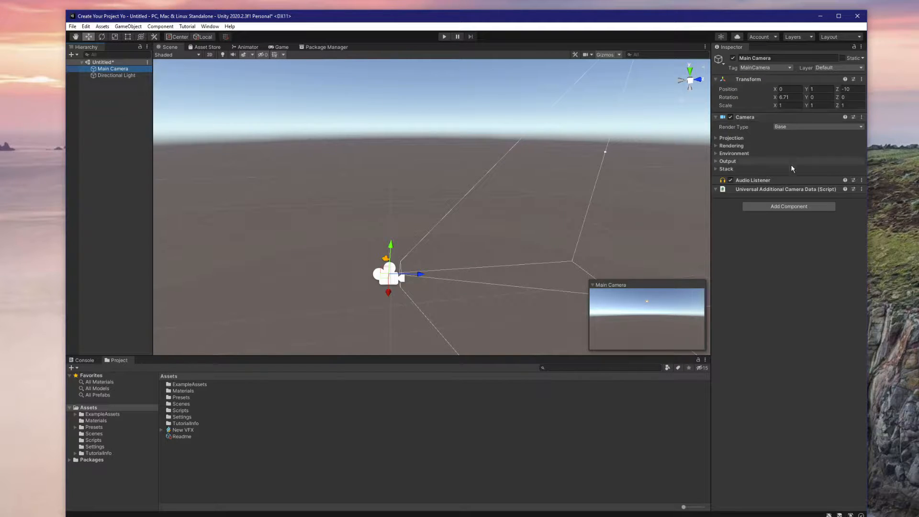
Add a 3D cube object to the scene with its default name
right_click(119, 161)
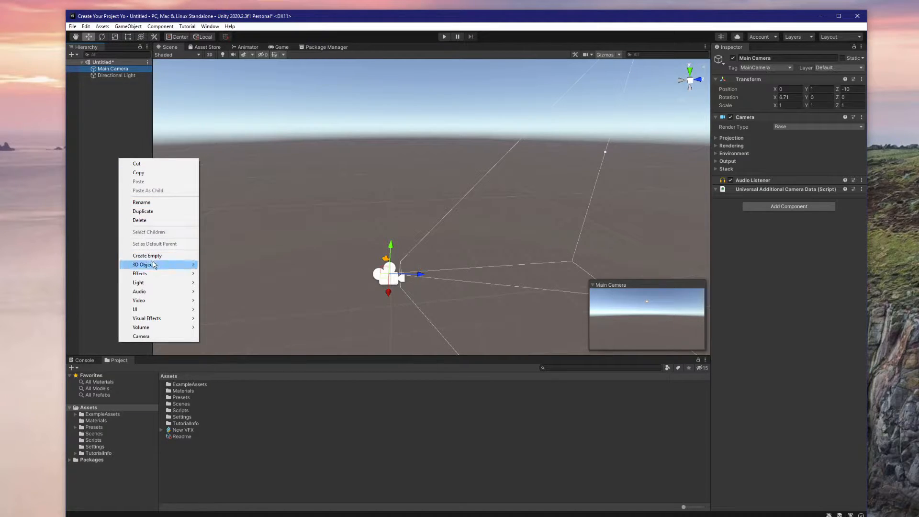
mouse_move(154, 265)
click(216, 264)
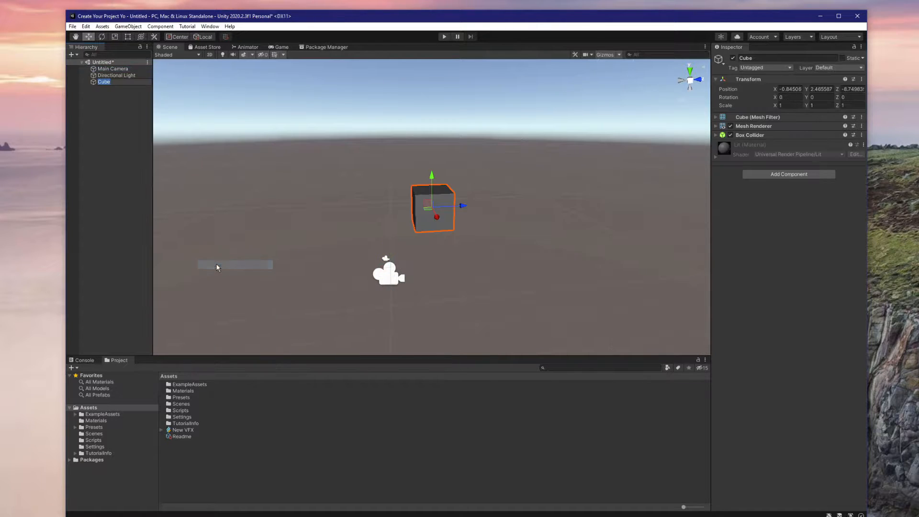
key(Return)
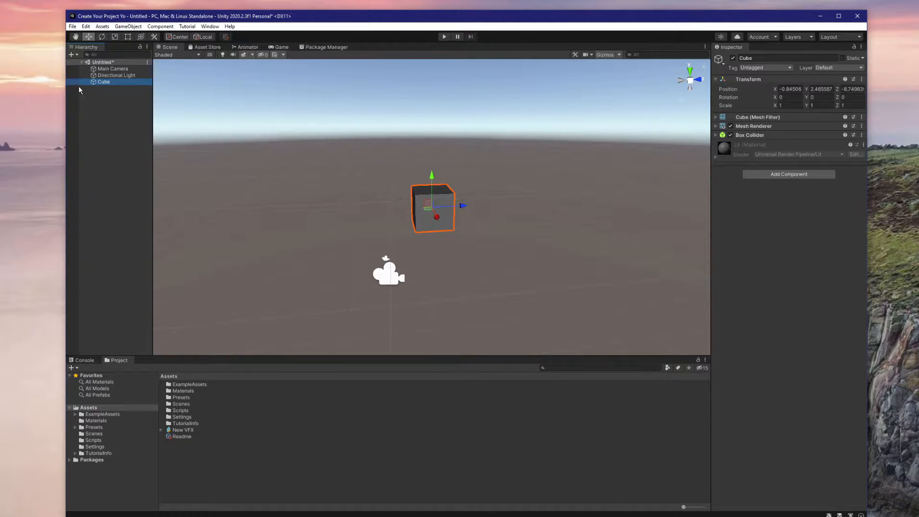
Move the cube freely in the scene to about X -0.85, Y 2.51, Z -9.44
click(110, 82)
right_drag(426, 219, 454, 206)
key(f)
scroll(442, 217, down, 5)
middle_drag(437, 205, 592, 214)
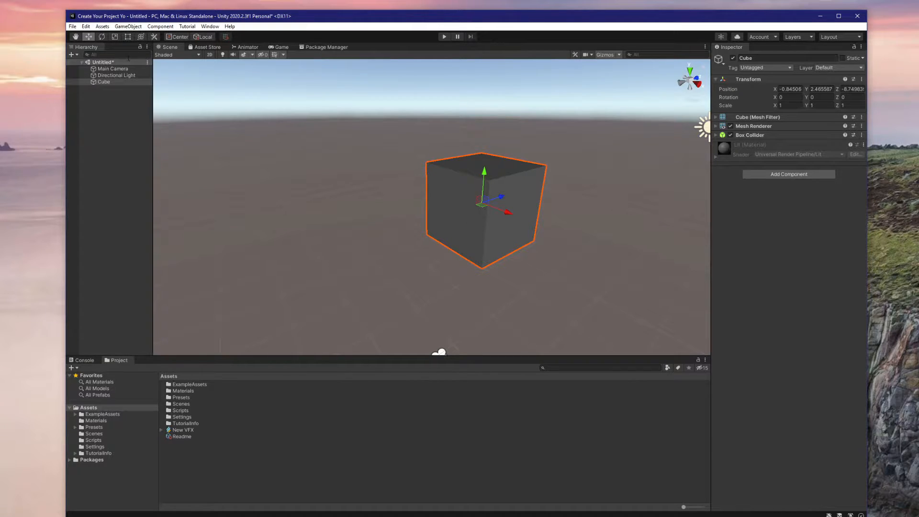
key(f)
click(75, 36)
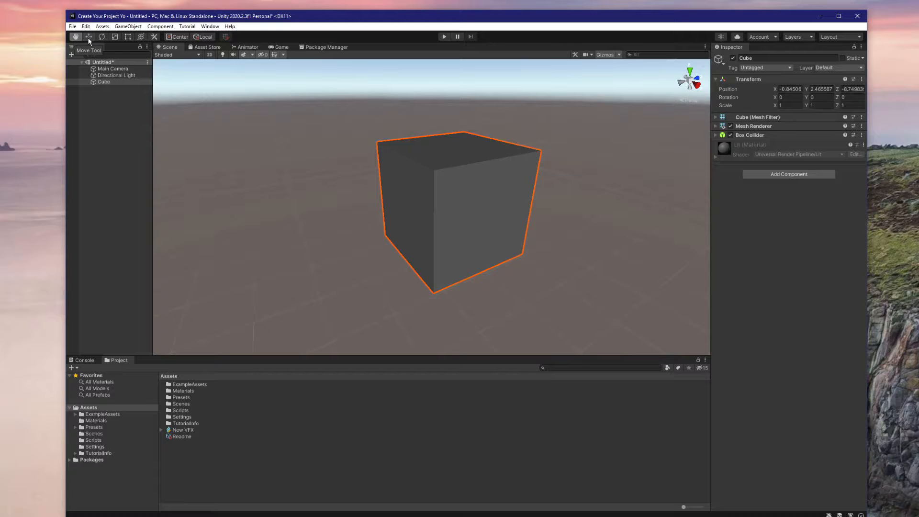
click(88, 37)
drag(478, 199, 377, 184)
mouse_move(393, 227)
mouse_down()
mouse_move(410, 245)
mouse_move(392, 227)
mouse_up()
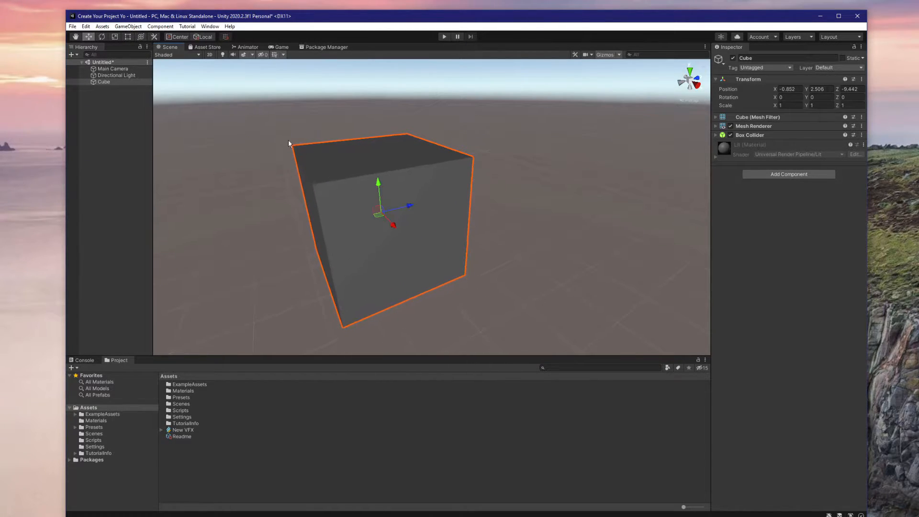
Try rotating the cube to about 56, 67, 21 degrees and scaling it to about 2.41, 1.44, 1.46
click(102, 38)
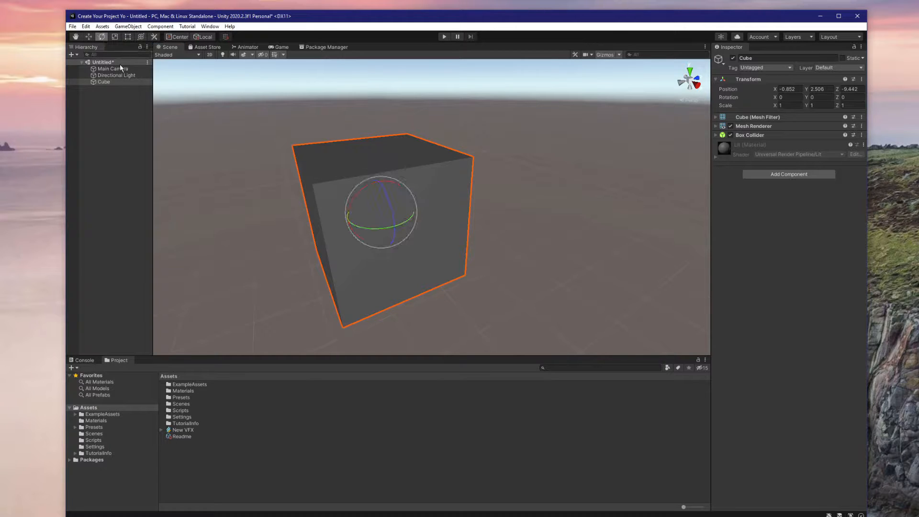
drag(351, 203, 318, 179)
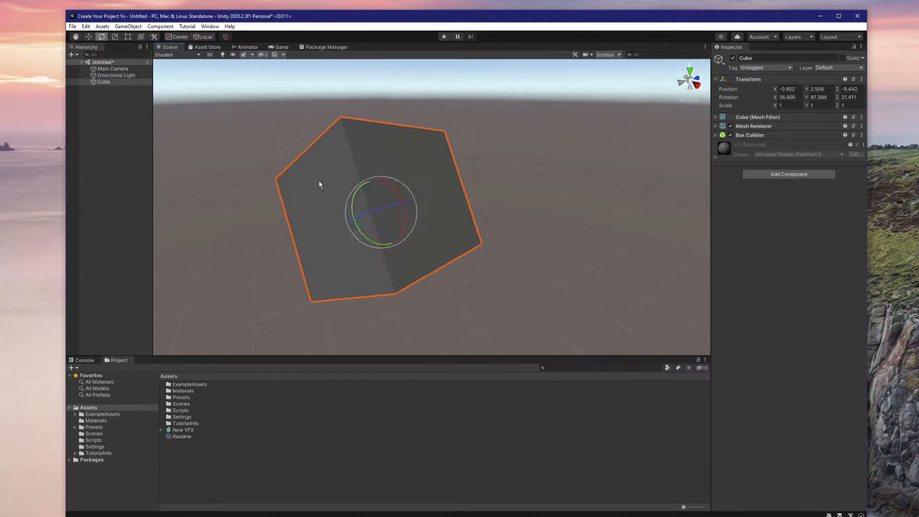
click(114, 36)
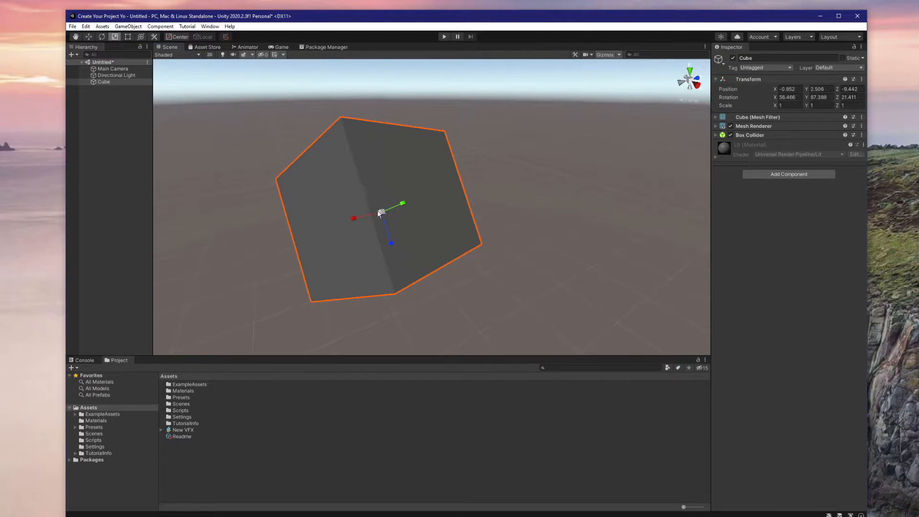
drag(379, 214, 413, 204)
drag(354, 219, 302, 227)
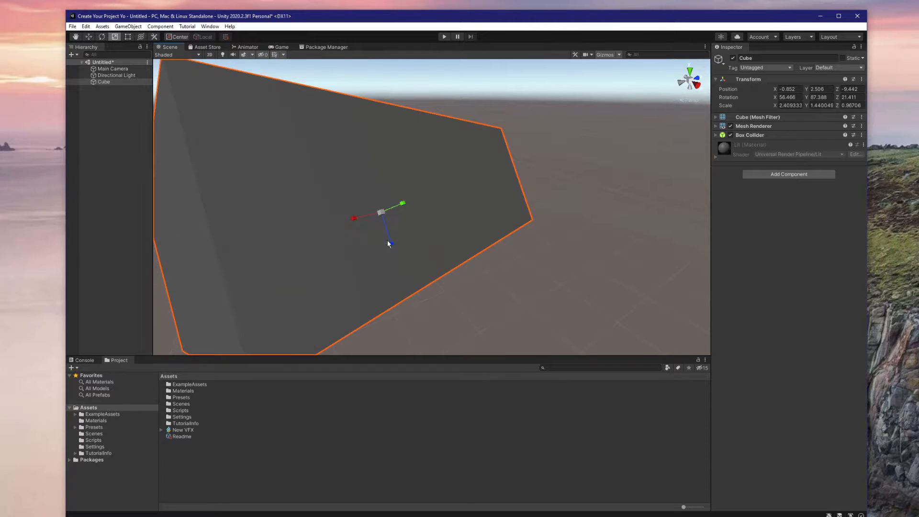
drag(391, 243, 405, 261)
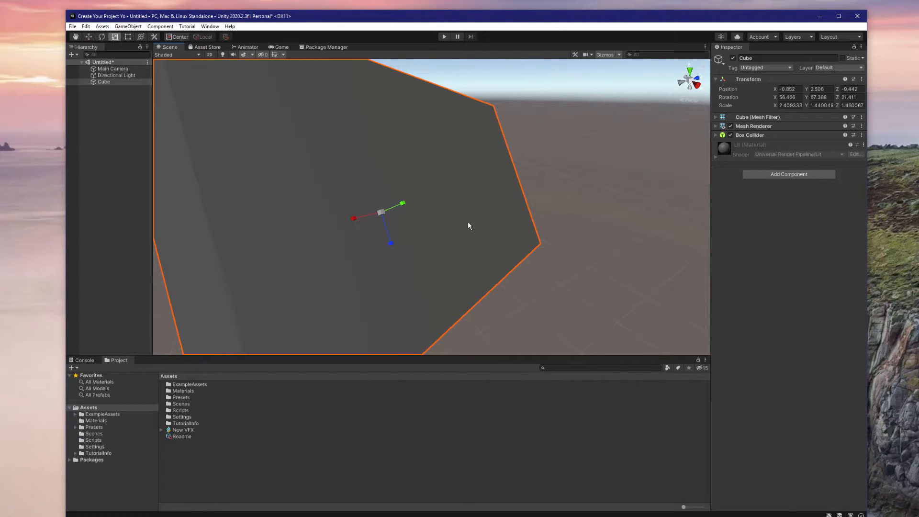
Undo the cube's scaling, its rotation and the last small move along X
key(ctrl+z)
key(ctrl+z)
key(ctrl+z)
key(ctrl+z)
key(ctrl+z)
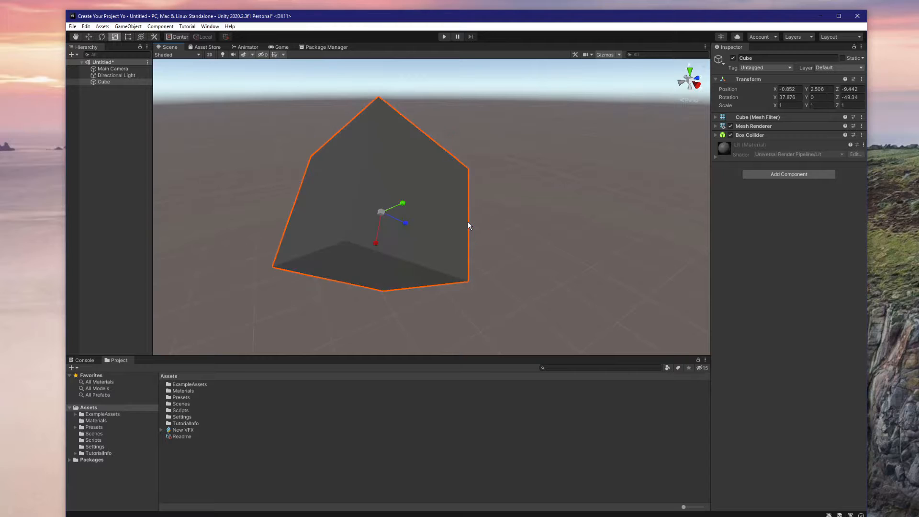
key(ctrl+z)
key(ctrl+z)
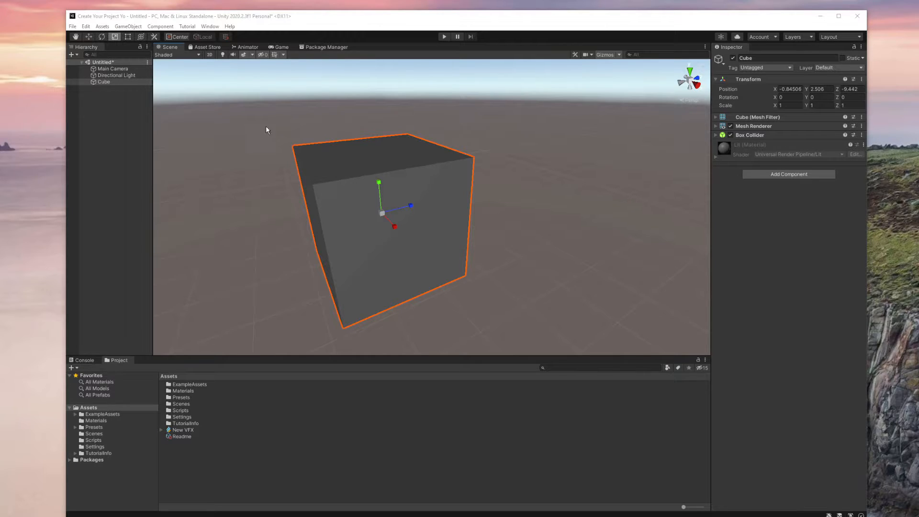
Examine the settings of the cube's Box Collider, Mesh Filter and Mesh Renderer components
click(124, 82)
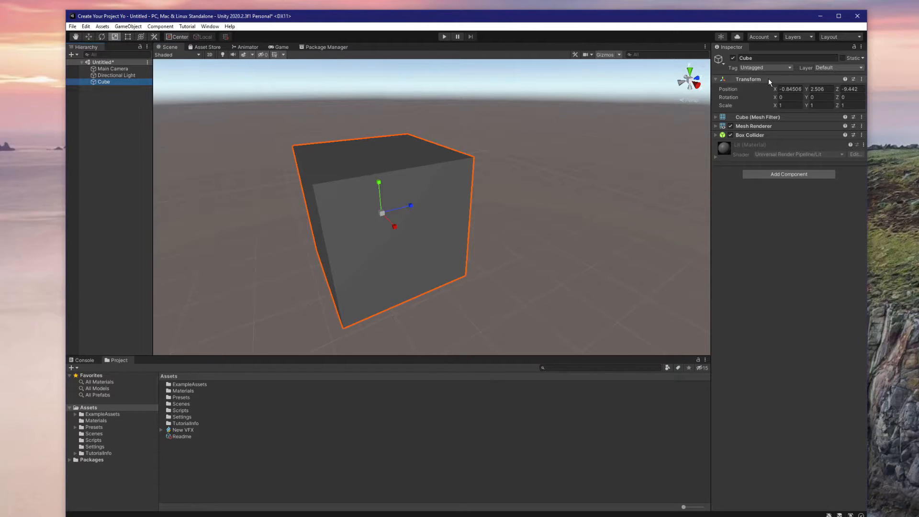
click(776, 135)
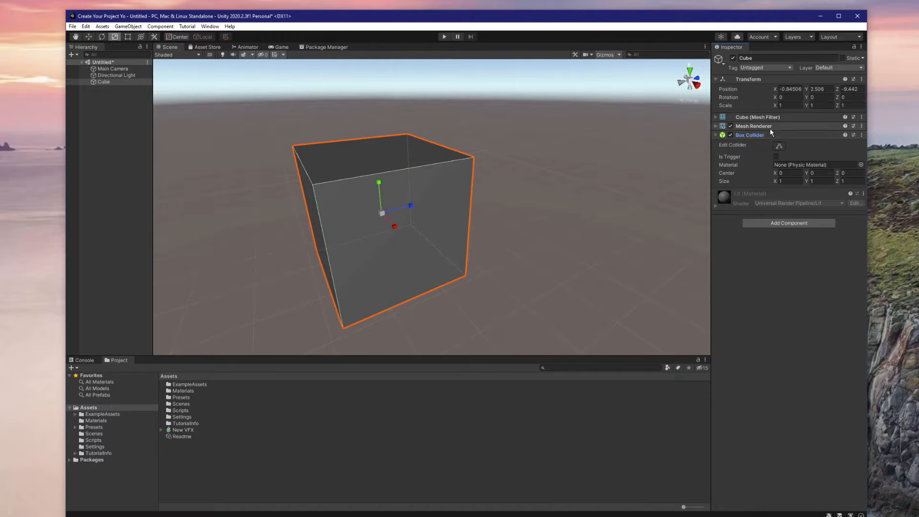
click(766, 117)
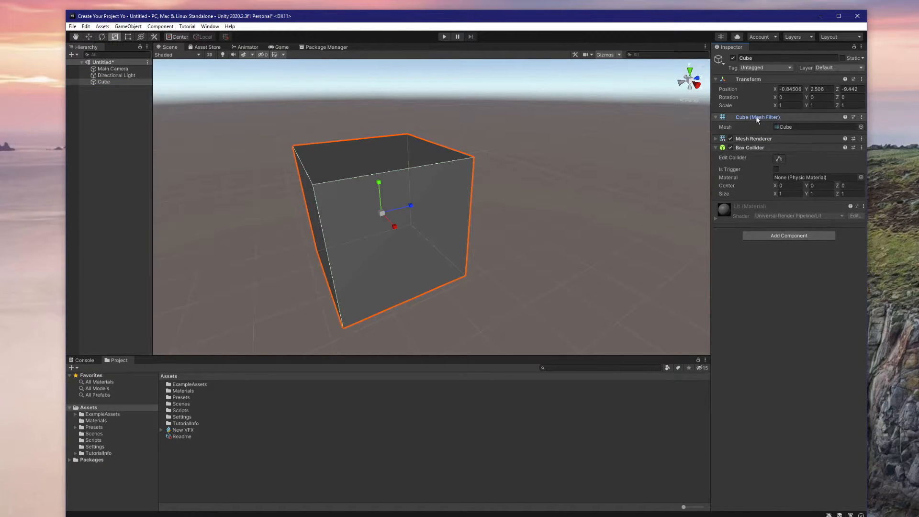
click(741, 138)
click(715, 138)
click(715, 117)
click(716, 135)
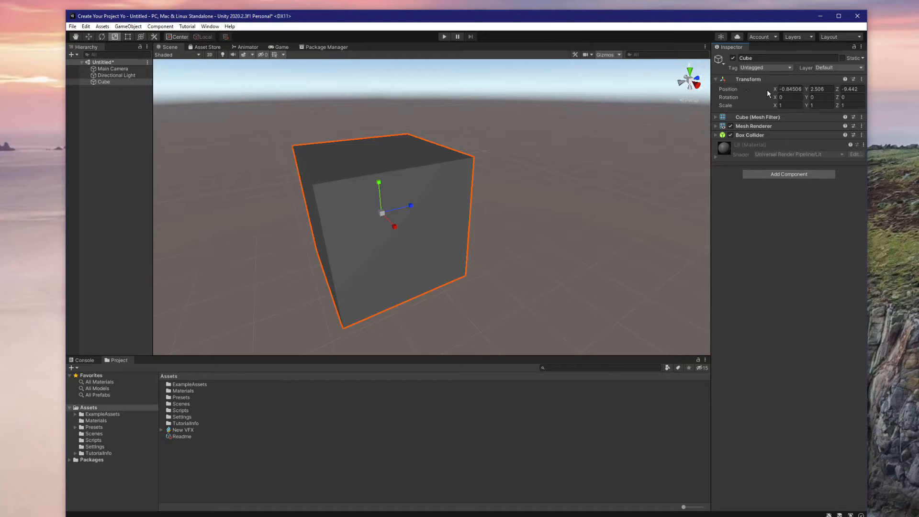
Adjust the cube's transform to about X position -1.75, Y rotation -2.17, X scale 1.47 and Y scale 0.25
click(789, 104)
drag(774, 89, 805, 109)
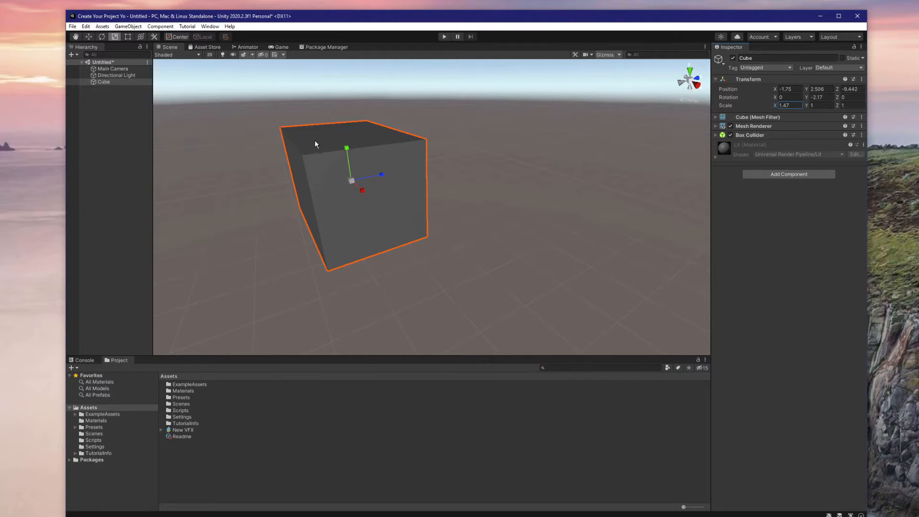
drag(347, 147, 365, 168)
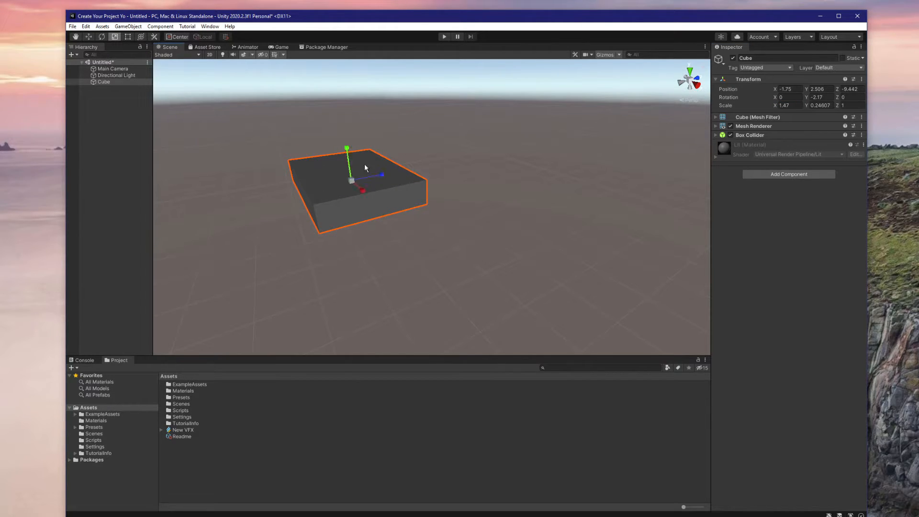
Set the cube's scale to X 5, Y 0.5 and Z 5 to form a flat platform
click(791, 106)
text(5)
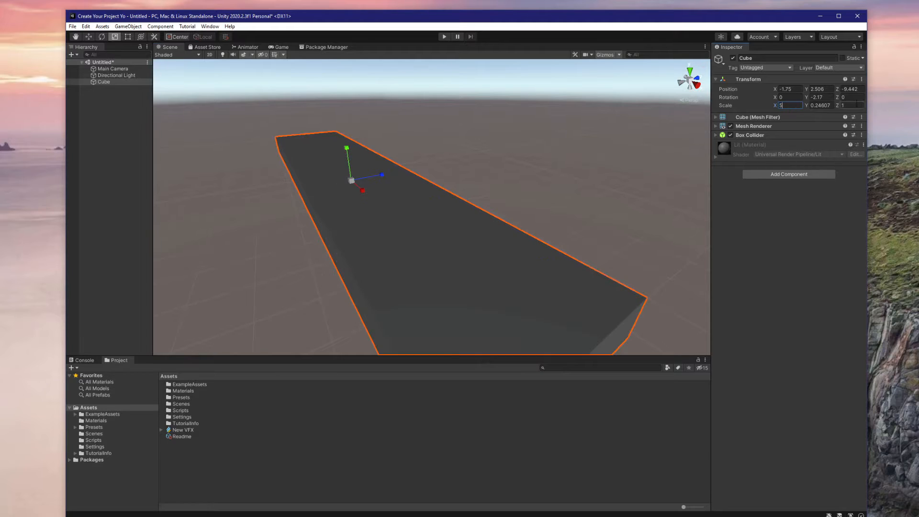
click(860, 105)
text(5)
click(820, 106)
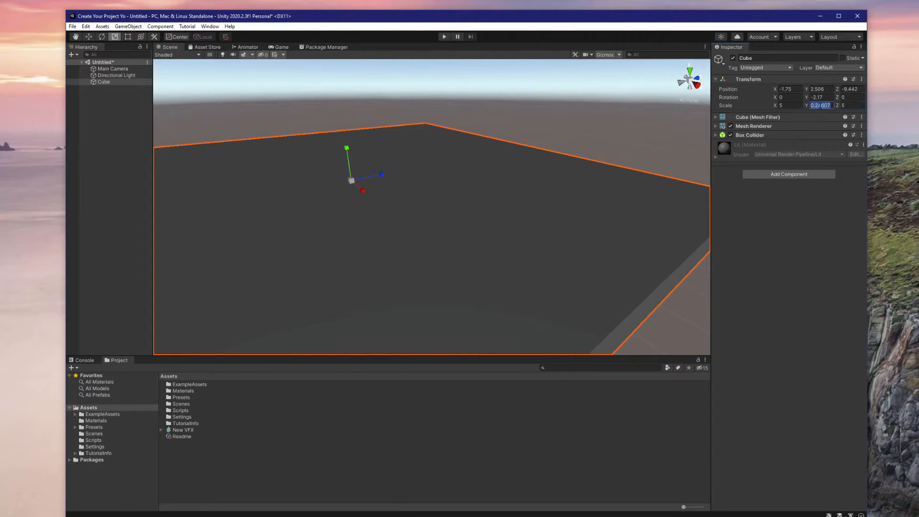
text(5)
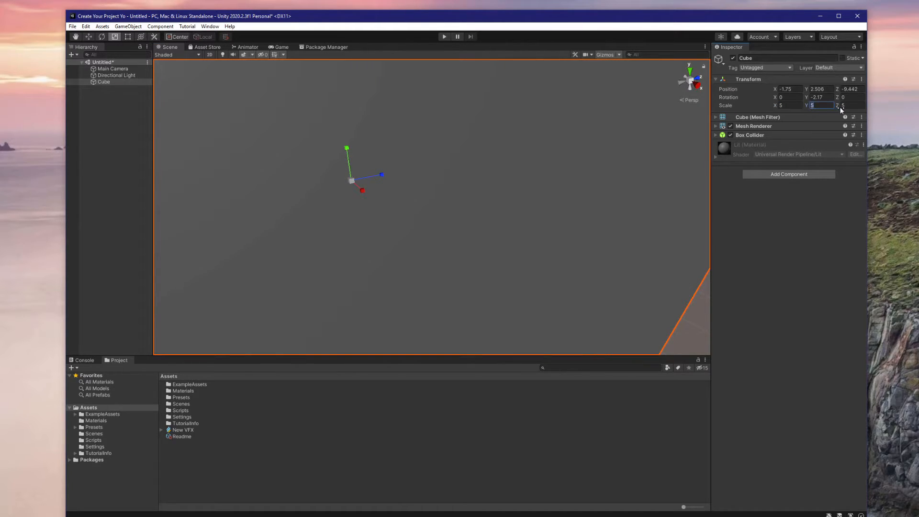
text(.5)
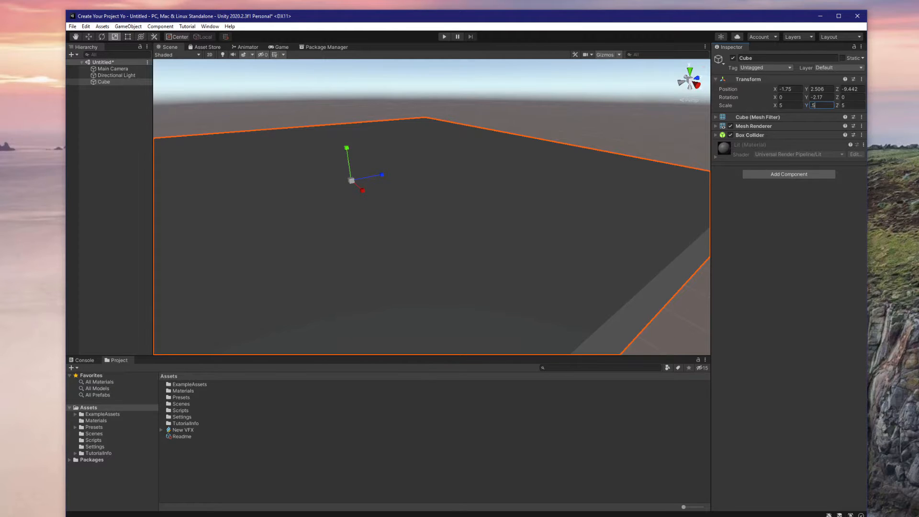
Add a Visual Effect object to the scene and select its Asset Template property
scroll(428, 162, down, 4)
right_drag(428, 161, 380, 168)
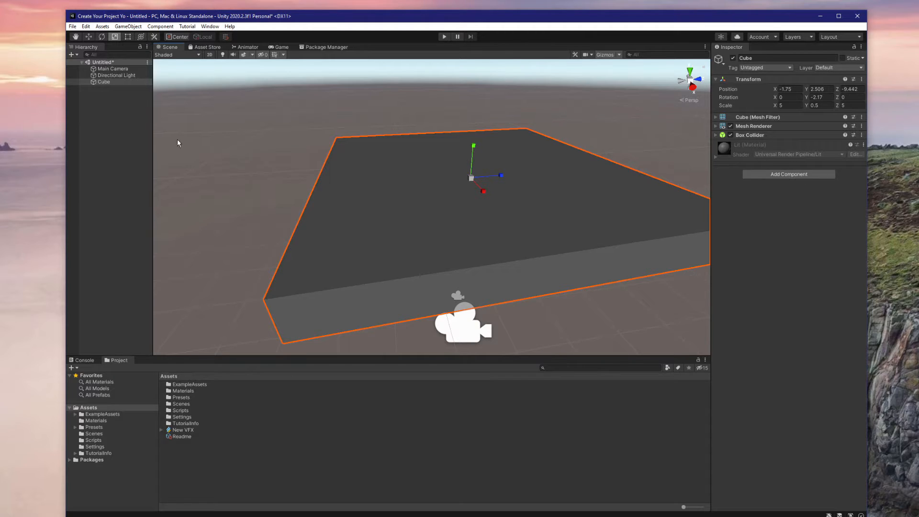
right_click(125, 134)
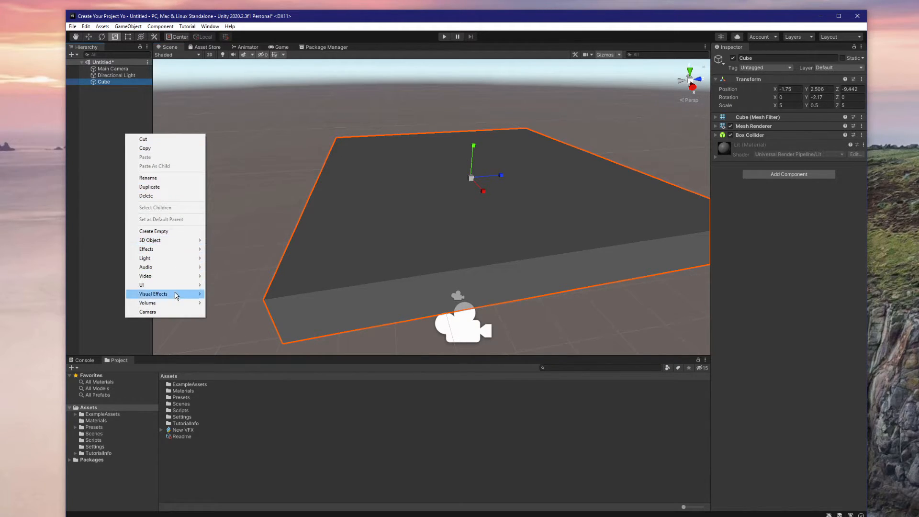
mouse_move(178, 295)
click(220, 295)
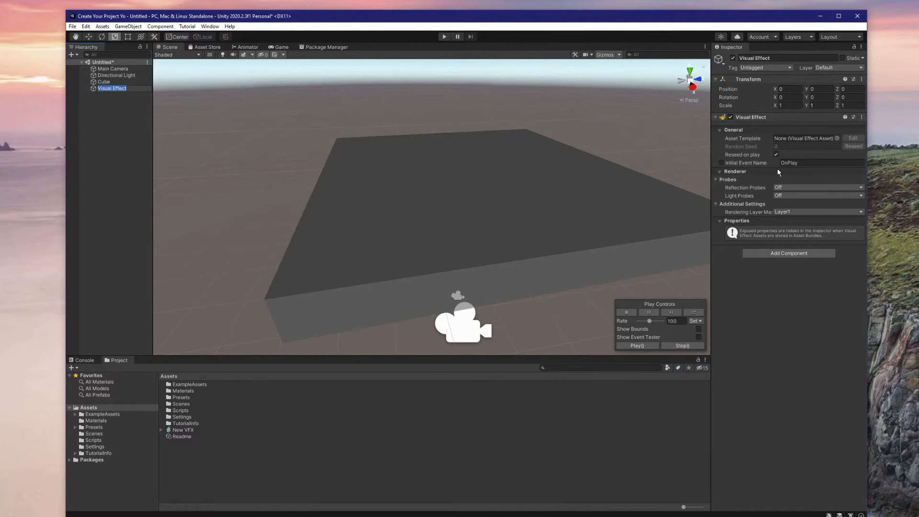
click(788, 139)
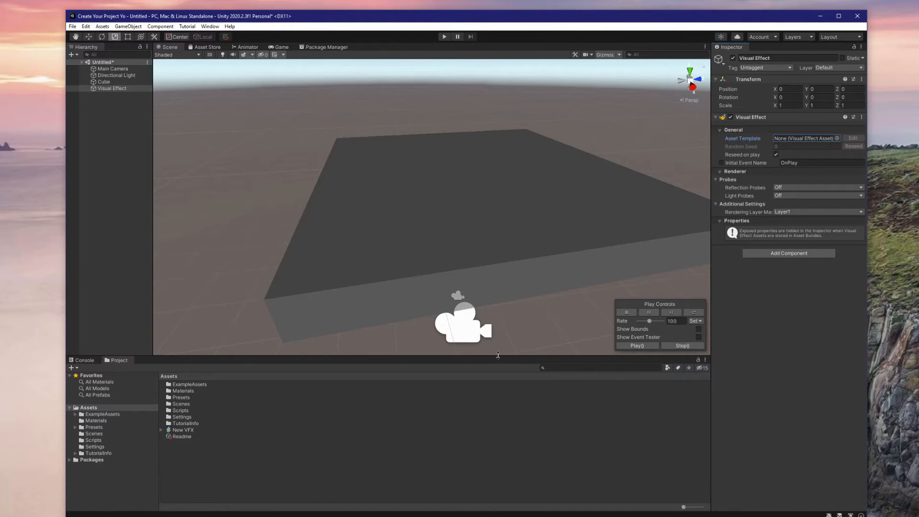
Create a Visual Effect Graph asset named "Fire Mouse" in the Assets folder
right_click(369, 453)
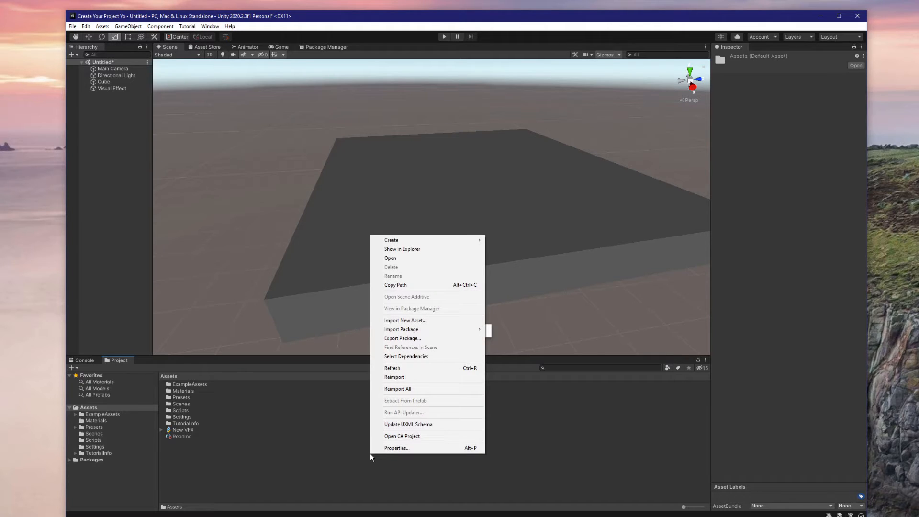
mouse_move(426, 239)
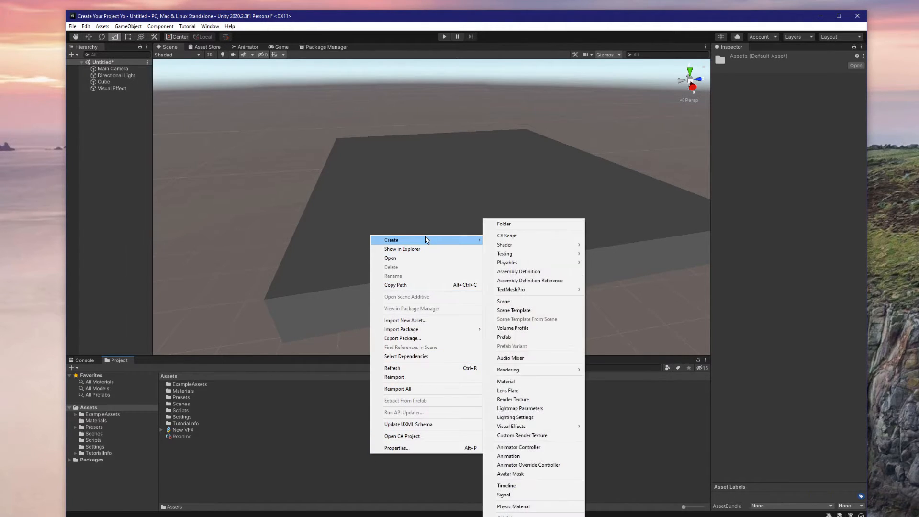
mouse_move(541, 426)
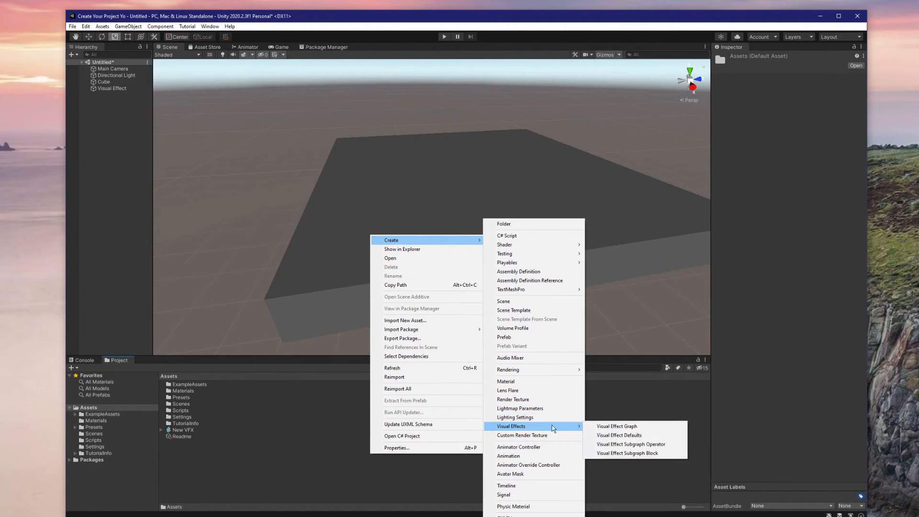
click(601, 426)
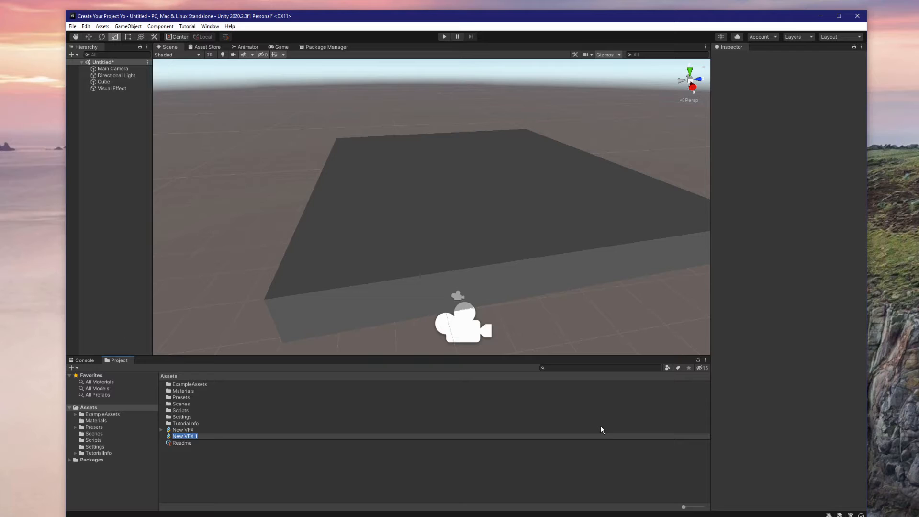
text(Fire Mouse)
key(Return)
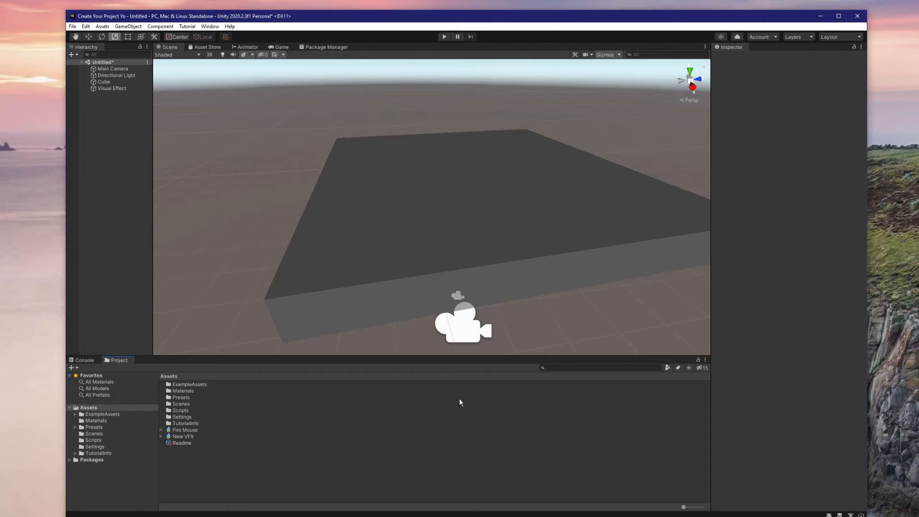
Assign the Fire Mouse graph as the Asset Template of the Visual Effect object
click(117, 90)
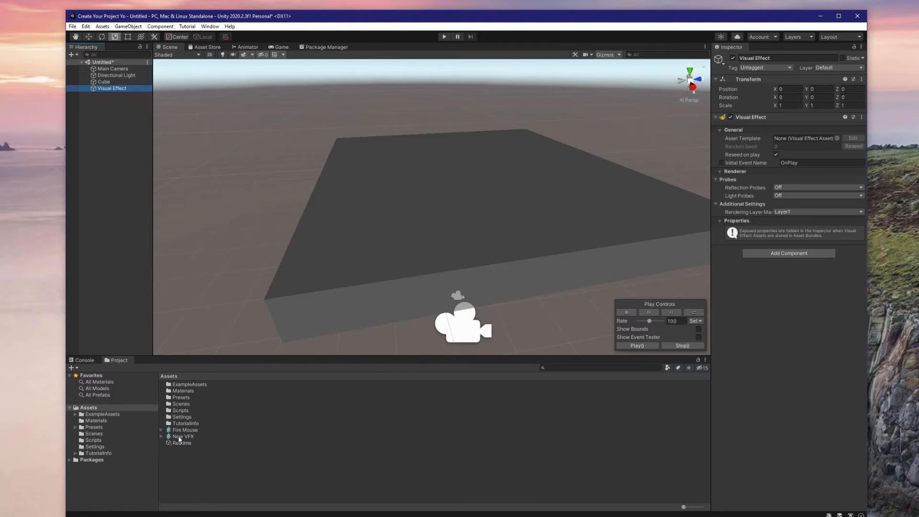
drag(180, 432, 696, 291)
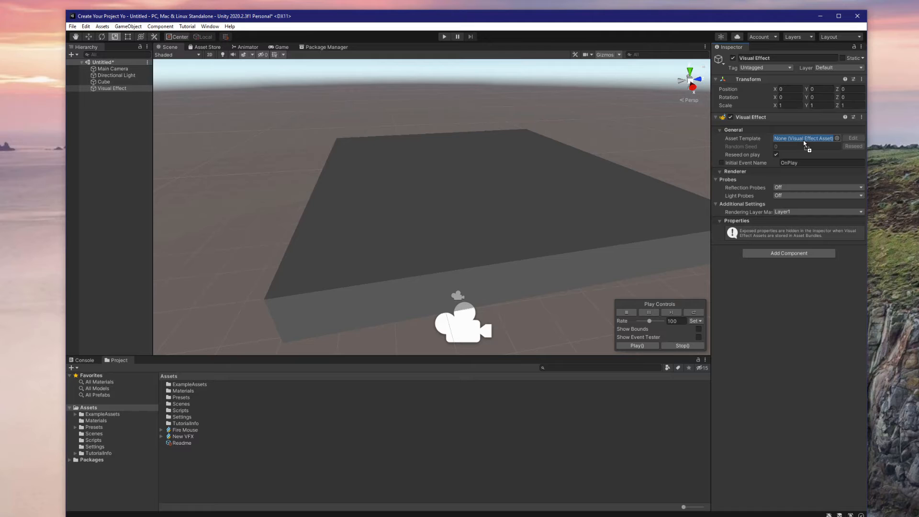
drag(804, 142, 803, 141)
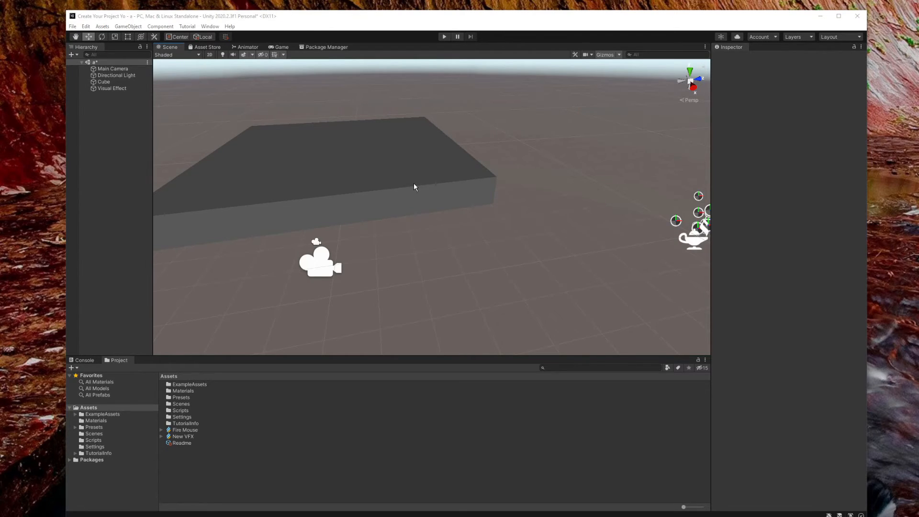
Move the Visual Effect object above the flat cube platform, to about Y 2.9 and Z -8.9
middle_drag(392, 177, 478, 196)
right_drag(340, 126, 471, 169)
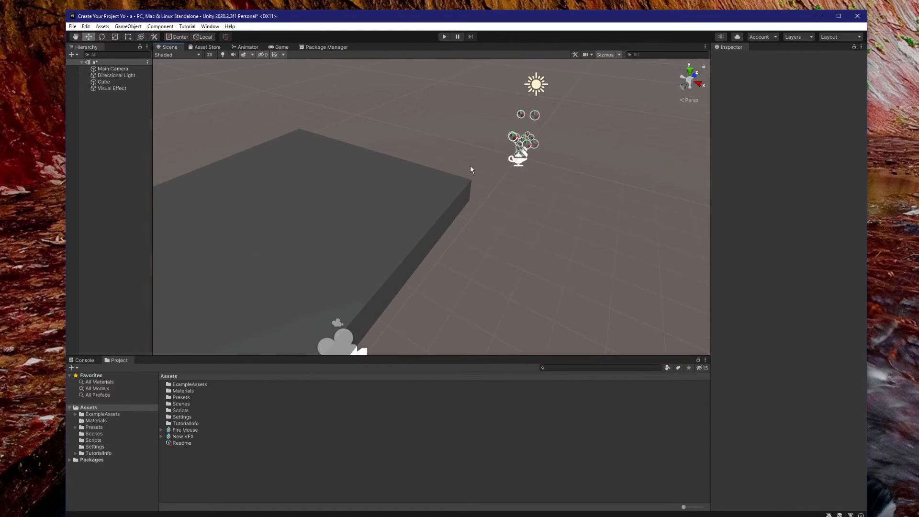
click(127, 91)
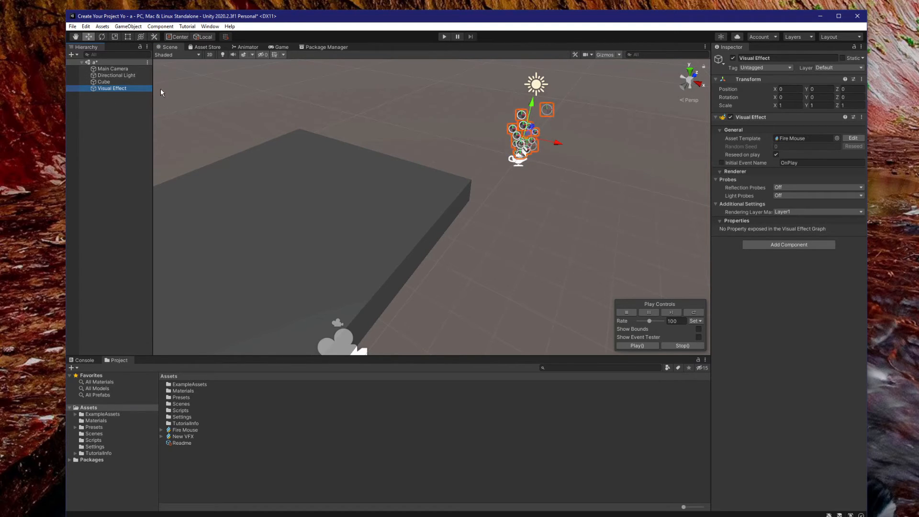
click(89, 38)
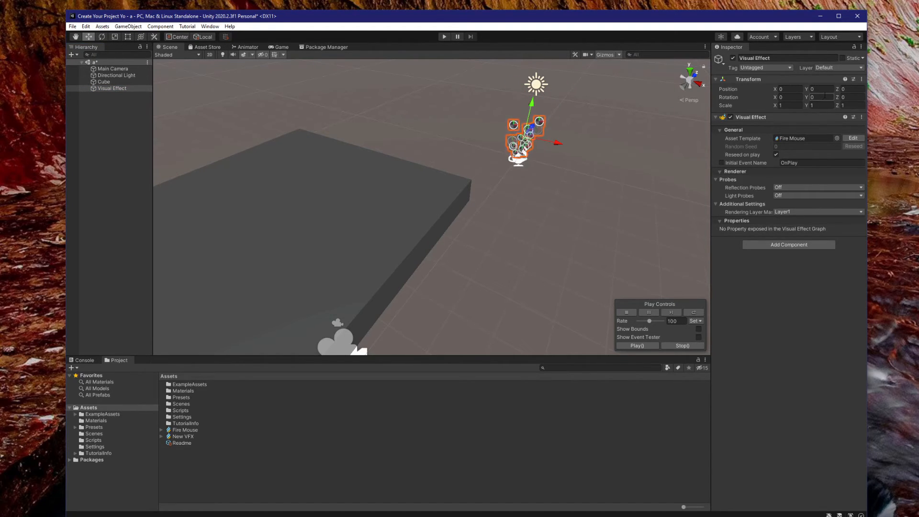
right_drag(555, 146, 477, 154)
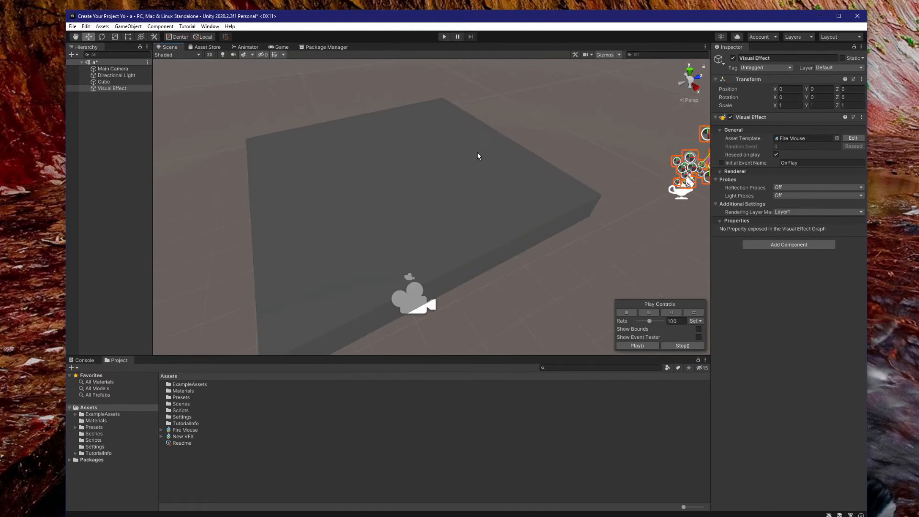
middle_drag(478, 153, 413, 152)
drag(647, 151, 337, 244)
middle_drag(346, 240, 435, 198)
drag(396, 218, 367, 41)
right_drag(345, 119, 411, 139)
middle_drag(382, 143, 426, 178)
right_drag(424, 268, 379, 195)
middle_drag(379, 195, 385, 118)
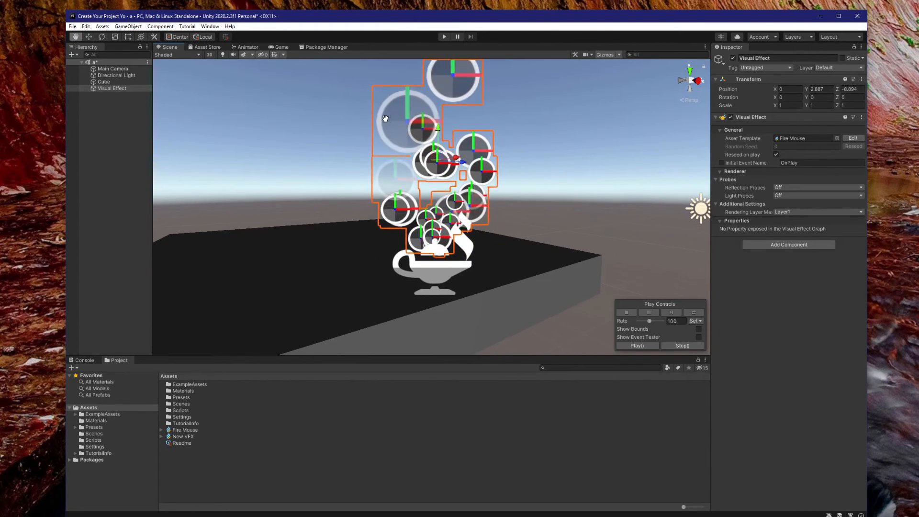
Fine-tune the Visual Effect's placement over the middle of the platform, to about Y 3.12 and Z -9.83
scroll(385, 119, down, 2)
drag(462, 168, 390, 186)
drag(362, 136, 363, 116)
middle_drag(415, 148, 375, 224)
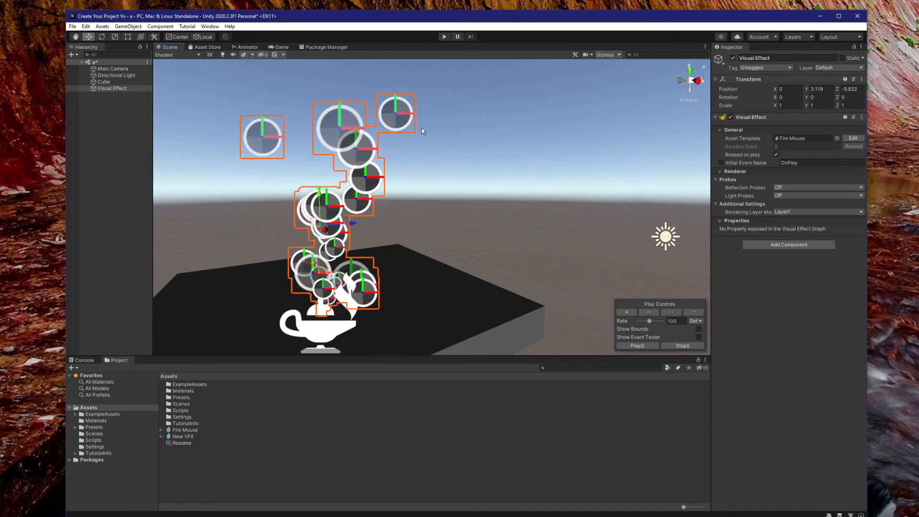
right_drag(425, 124, 404, 160)
scroll(435, 144, down, 3)
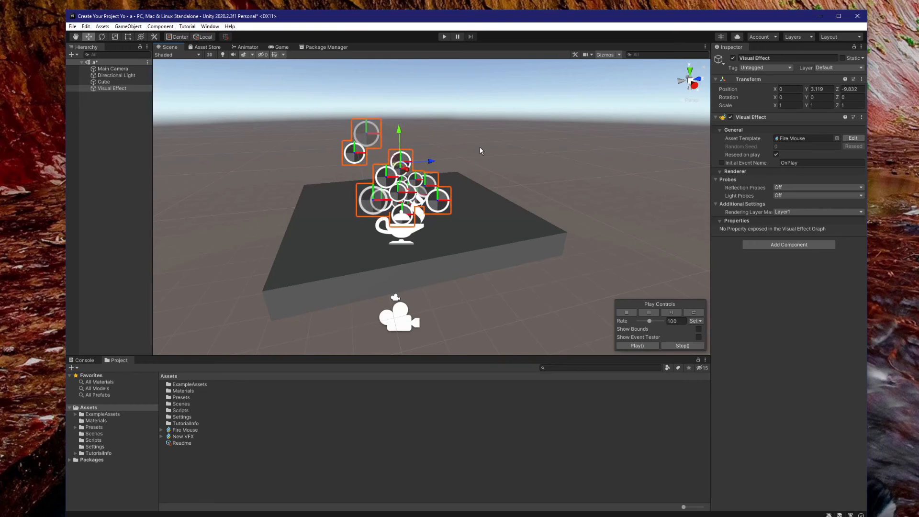
Save the scene as "Flaming Mouse" in the project's Assets folder
click(72, 27)
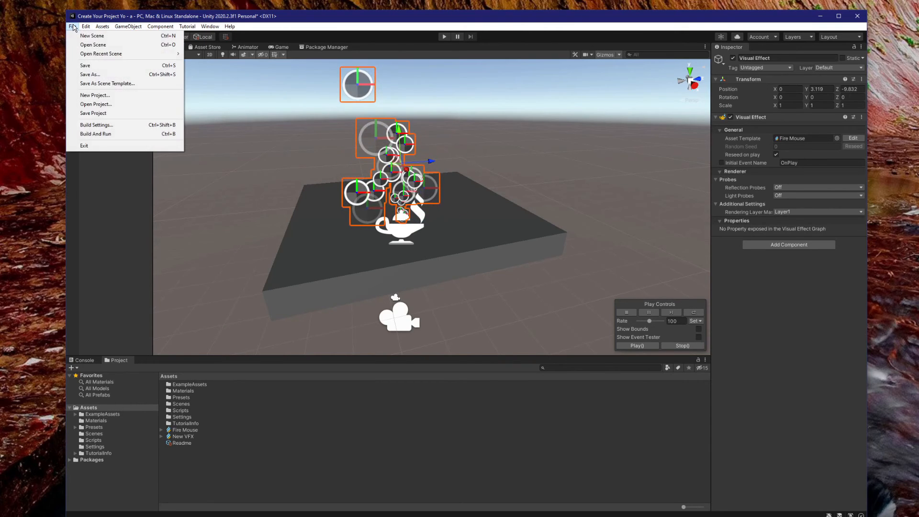
click(100, 74)
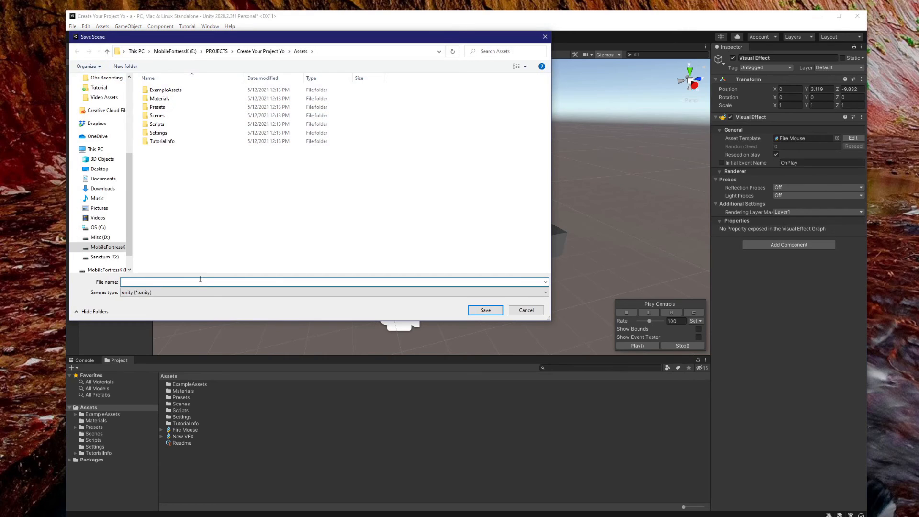
text(Fi)
key(BackSpace)
key(BackSpace)
key(Return)
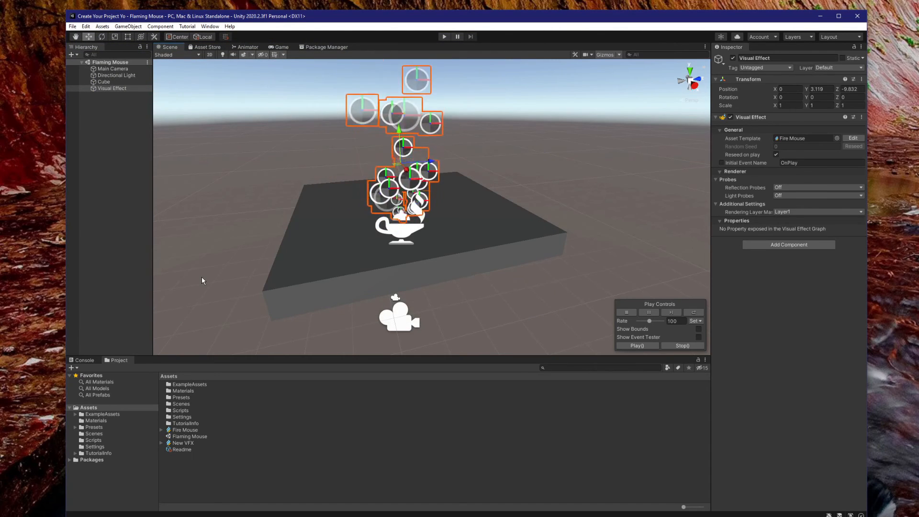